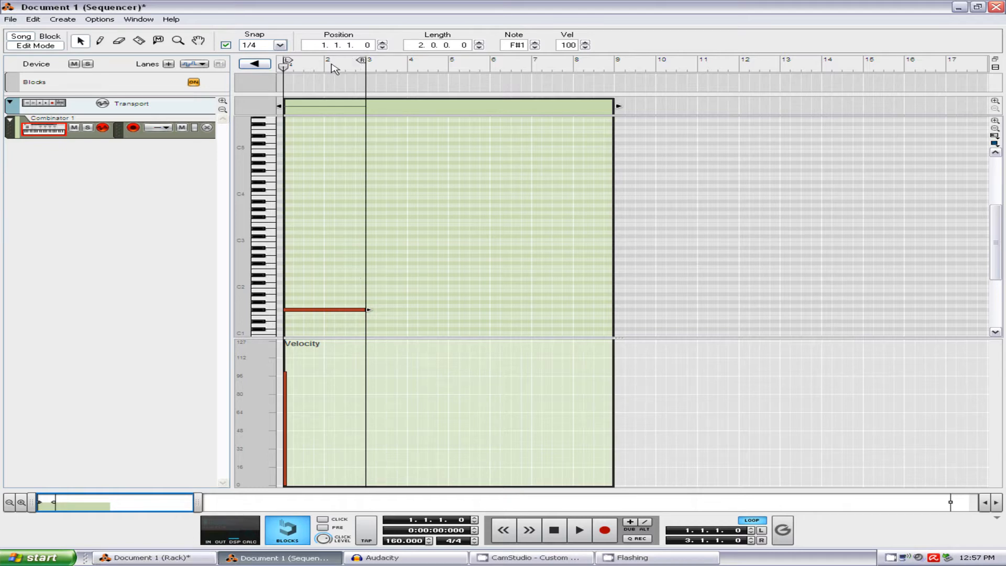
# Look over the mixer, Combinator and Thor devices in the rack and return to the sequencer
pyautogui.click(199, 558)
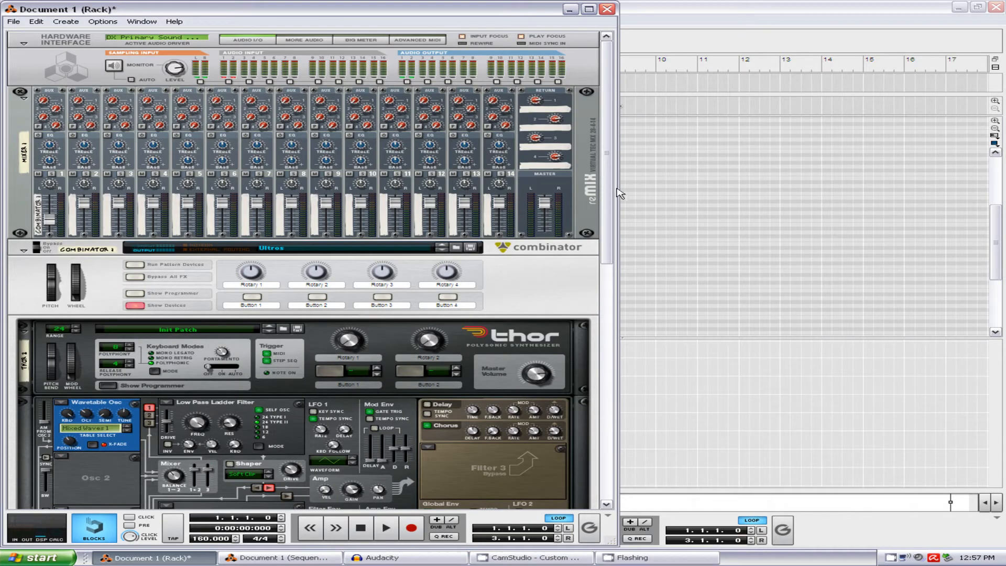
pyautogui.scroll(-2, 606, 212)
pyautogui.moveTo(605, 217); pyautogui.dragTo(606, 219)
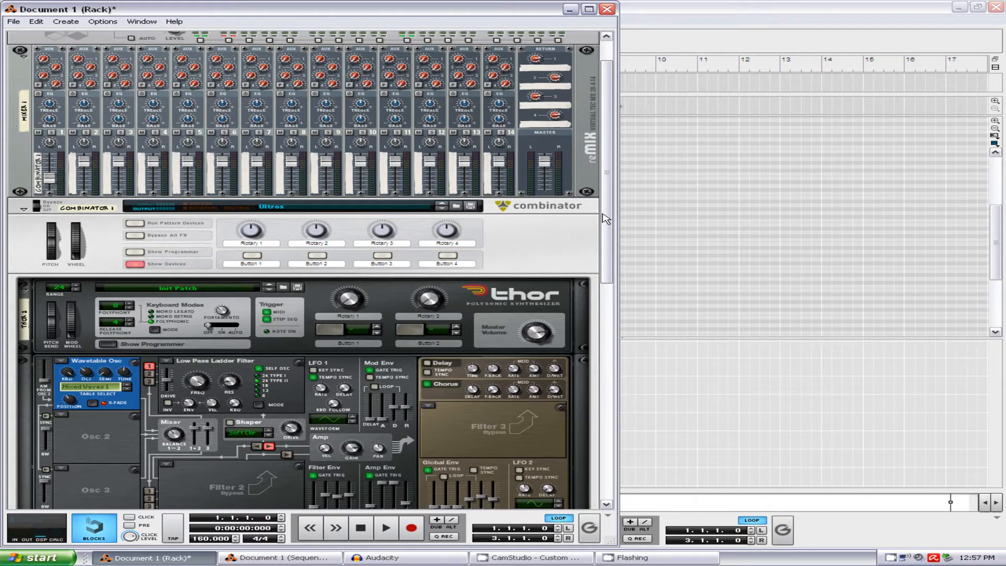
pyautogui.click(782, 5)
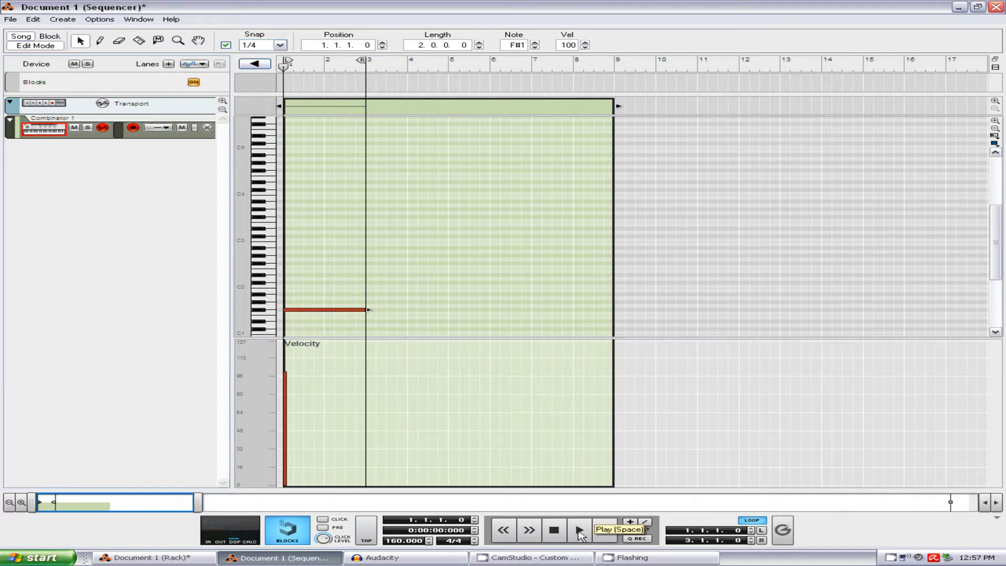
# Play back the Combinator 1 note, stop the playback and turn looping off
pyautogui.click(580, 534)
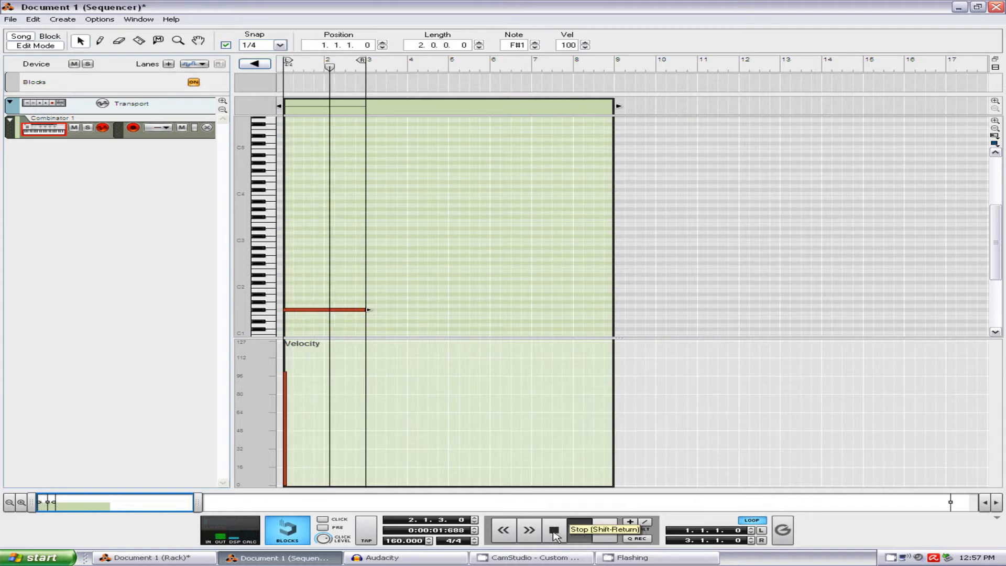
pyautogui.click(553, 532)
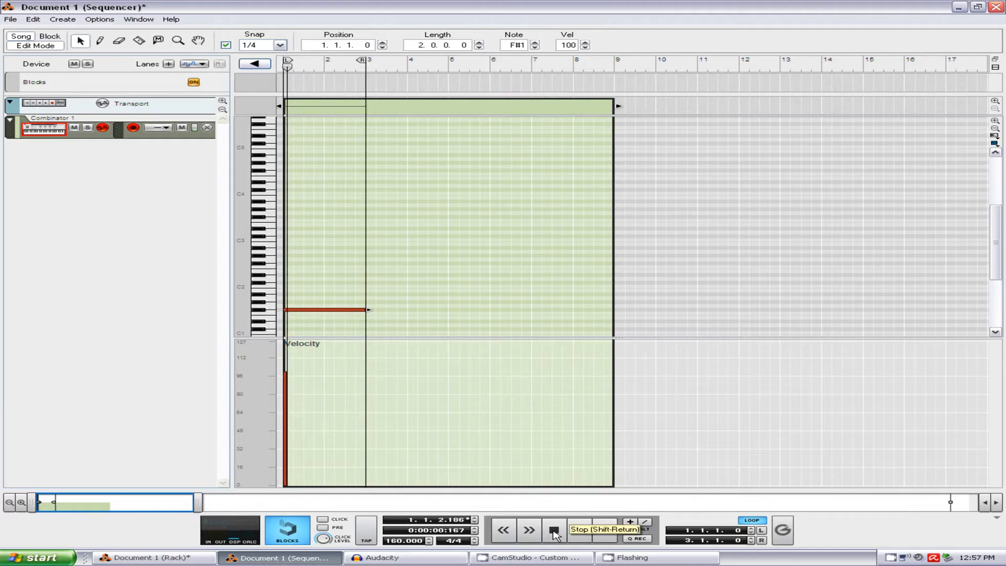
pyautogui.click(749, 518)
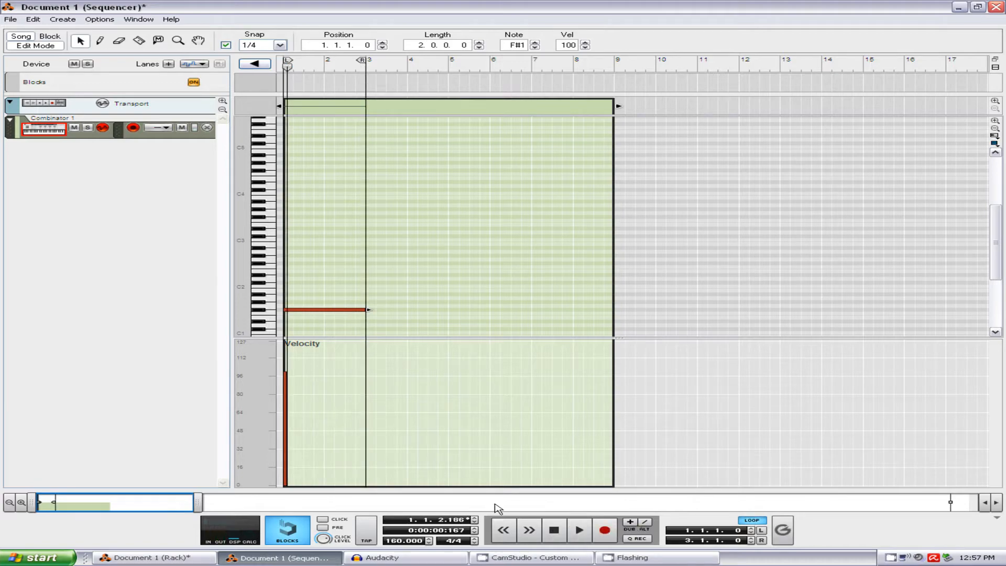
# Bring up the rack and examine the table and position settings of Thor's wavetable oscillator
pyautogui.click(189, 559)
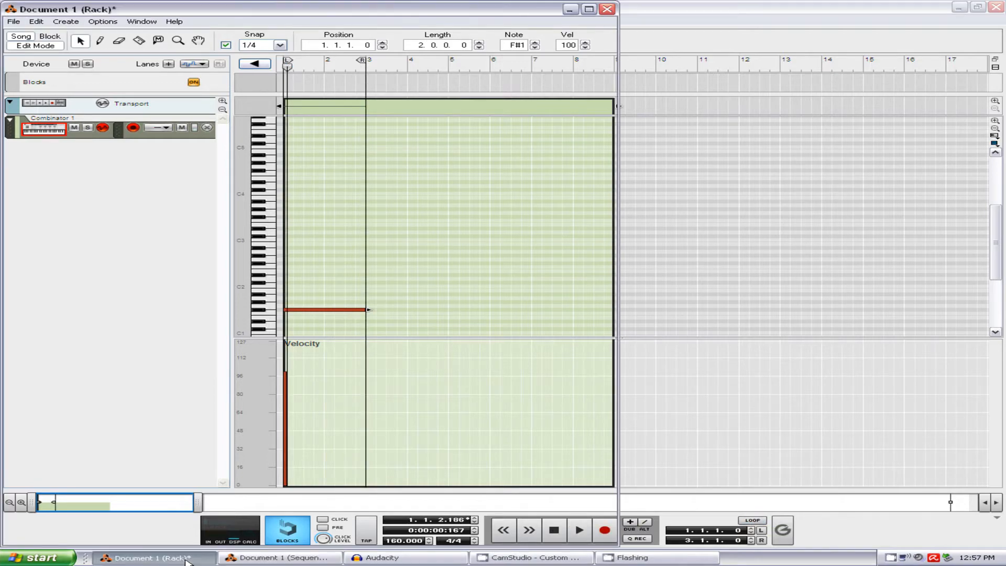
pyautogui.moveTo(615, 156); pyautogui.dragTo(612, 228)
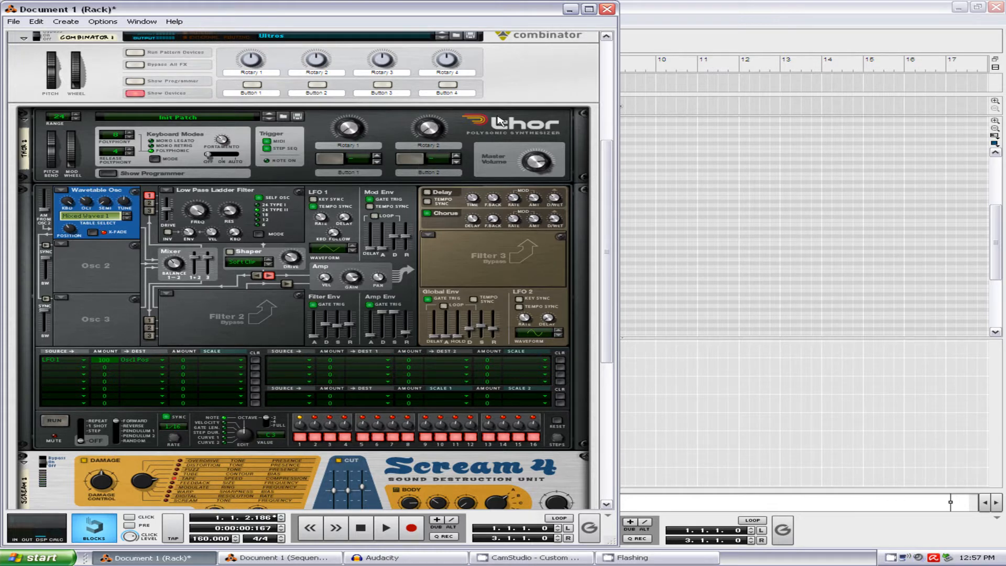
pyautogui.moveTo(603, 194); pyautogui.dragTo(603, 188)
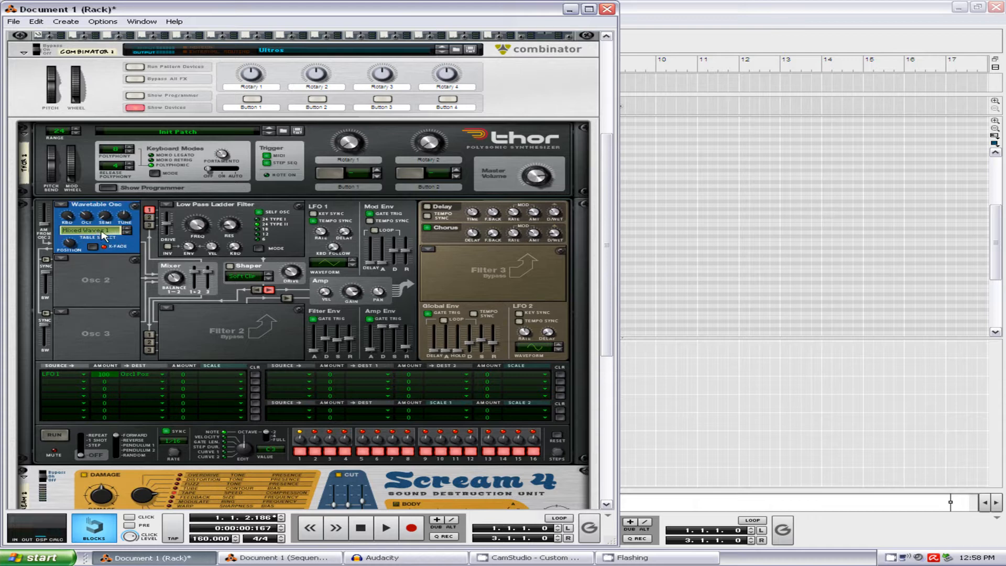
pyautogui.click(71, 246)
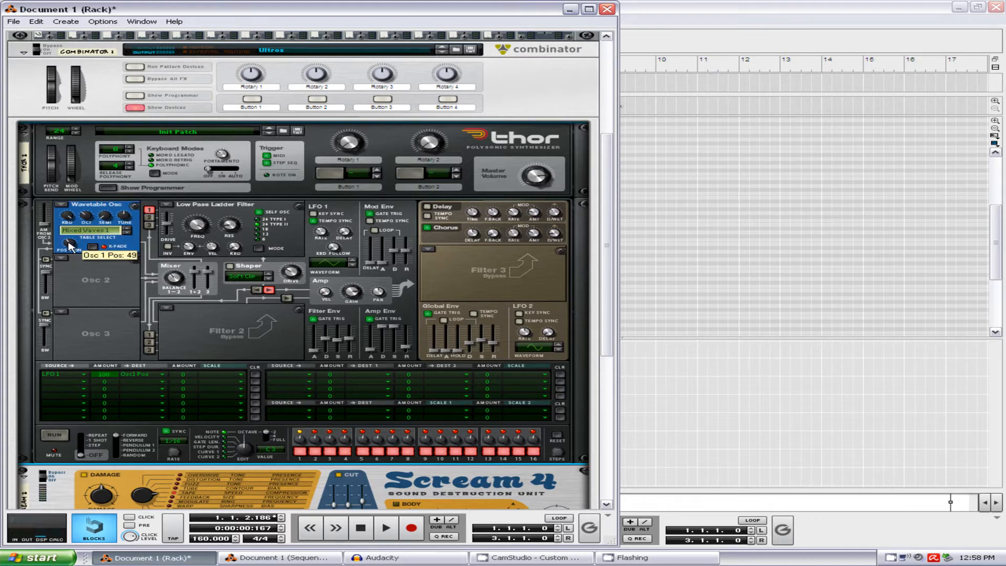
pyautogui.moveTo(89, 217)
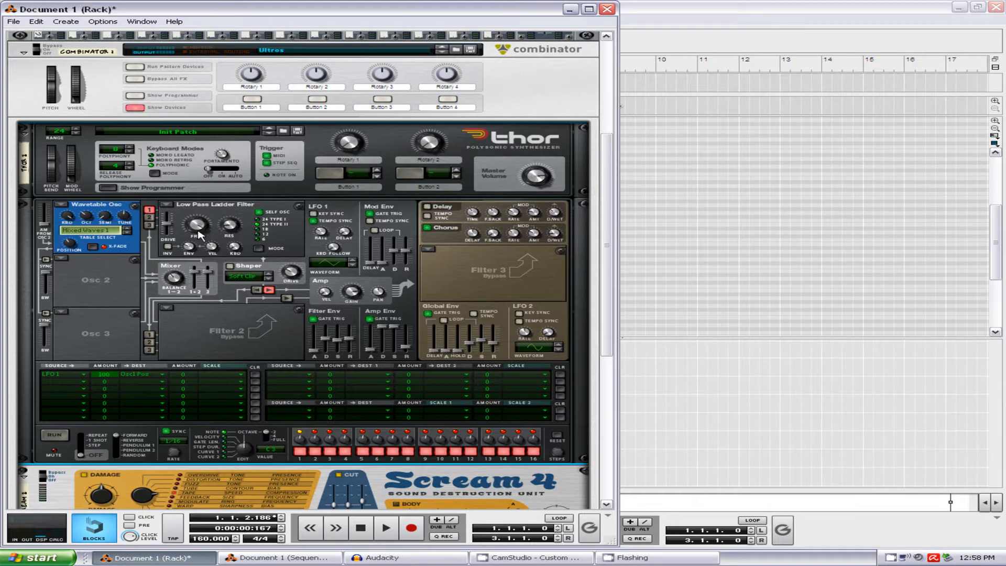
# Examine Thor's low pass ladder filter, LFO 1 tempo sync, wavetable selection and position, and chorus dry/wet settings
pyautogui.moveTo(199, 234)
pyautogui.moveTo(199, 234); pyautogui.dragTo(205, 240)
pyautogui.moveTo(196, 223)
pyautogui.moveTo(233, 227)
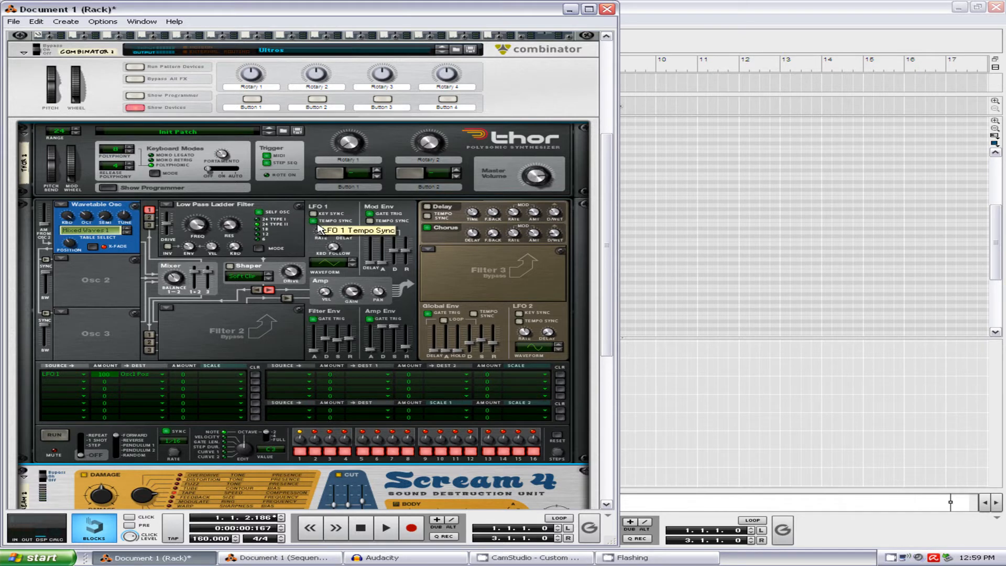
pyautogui.moveTo(319, 232)
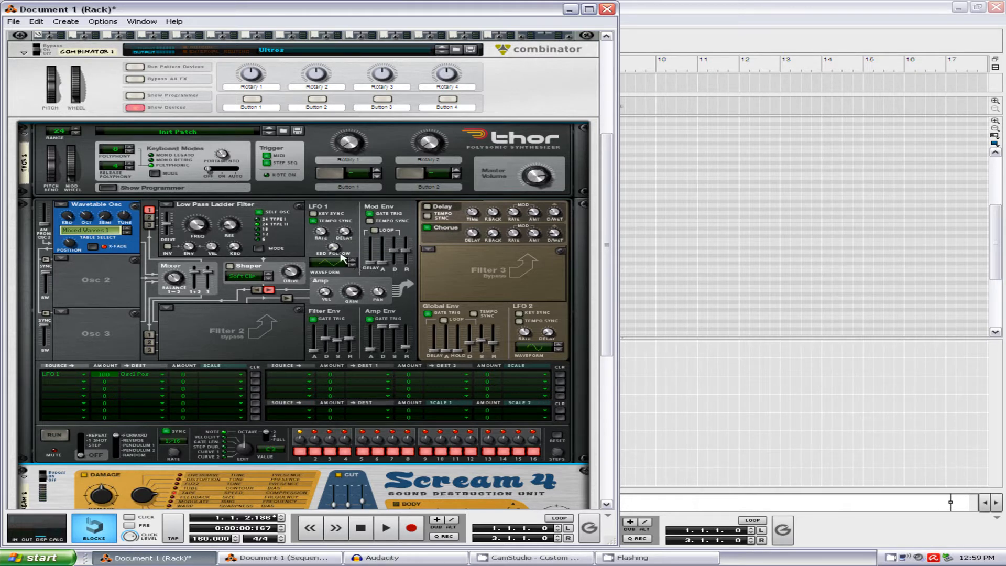
pyautogui.click(129, 229)
pyautogui.moveTo(73, 249)
pyautogui.moveTo(554, 238)
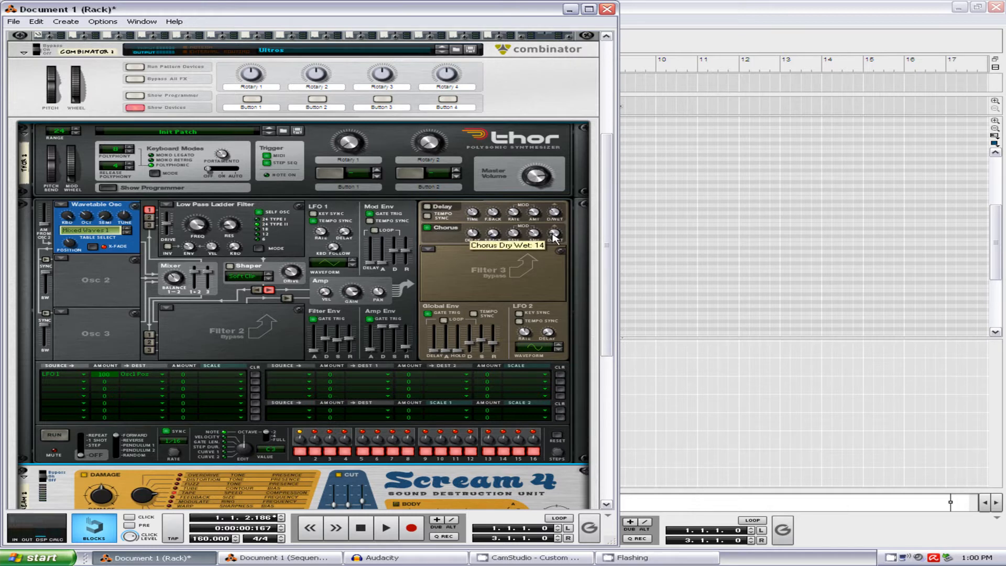
# Bypass the Scream 4 distortion, the RV7000 reverb and the MClass Equalizer inside the Combinator
pyautogui.moveTo(605, 234); pyautogui.dragTo(608, 280)
pyautogui.moveTo(43, 370); pyautogui.dragTo(44, 365)
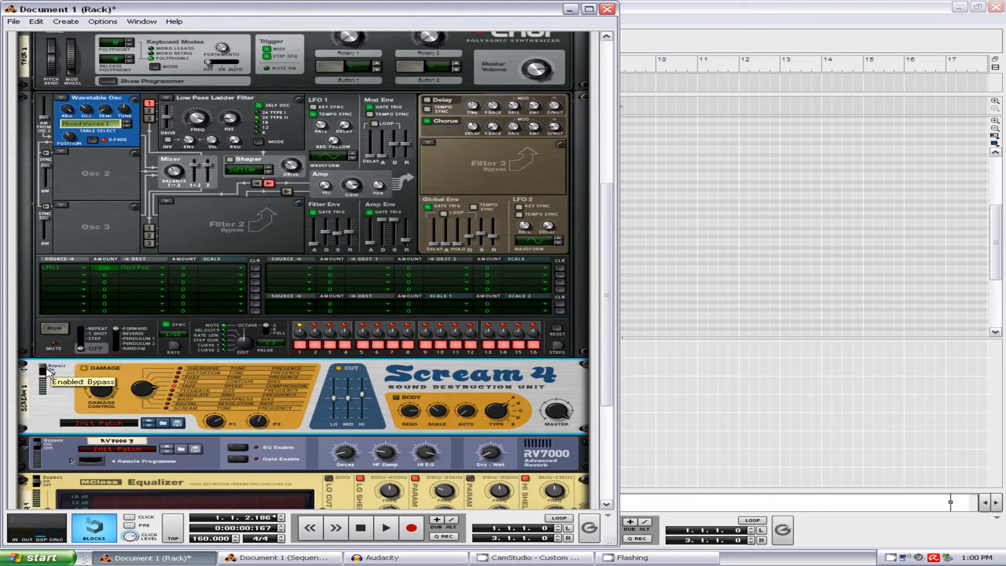
pyautogui.click(41, 446)
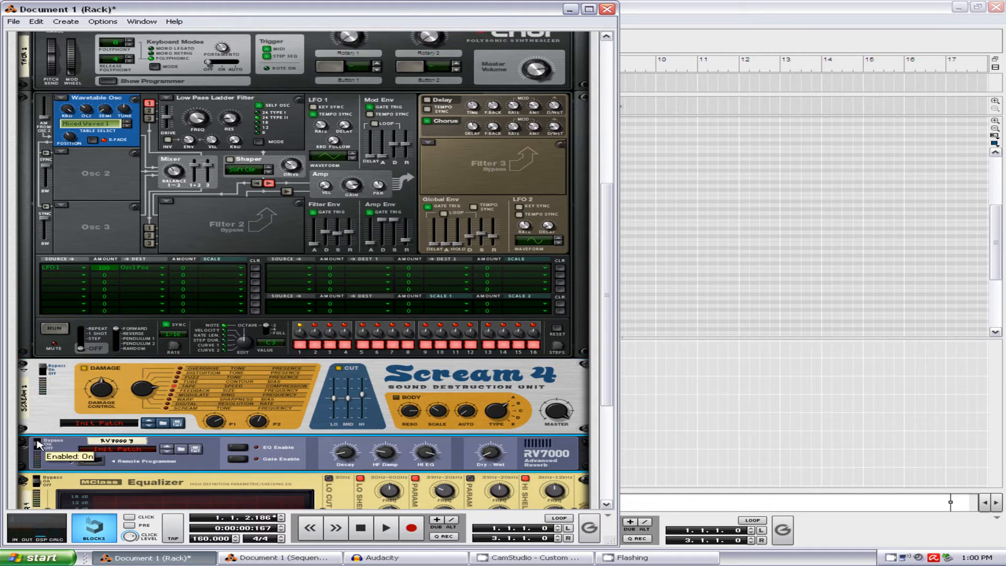
pyautogui.click(37, 477)
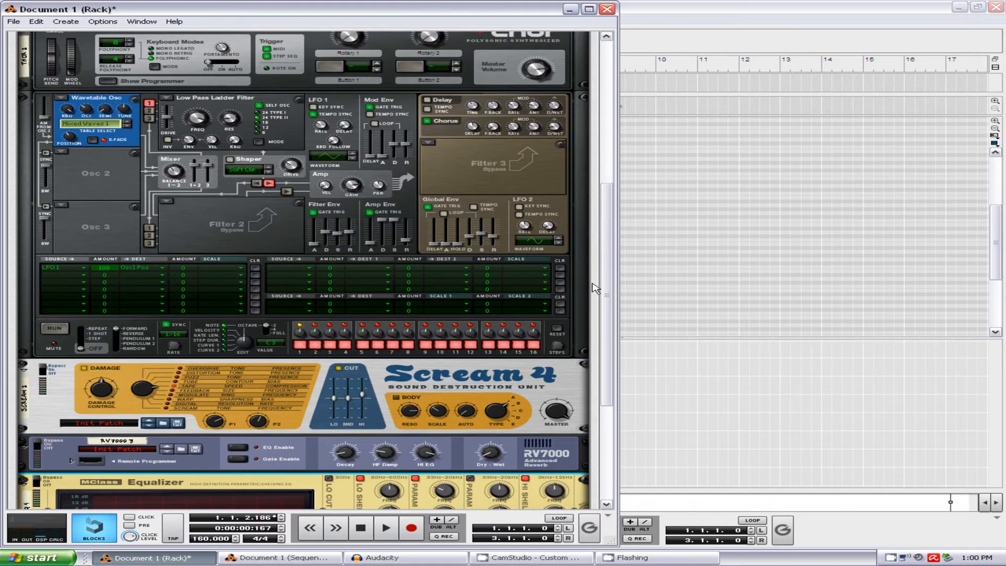
# Play the Combinator patch from the start with the effects bypassed, and return the song position to the start
pyautogui.moveTo(603, 286); pyautogui.dragTo(595, 340)
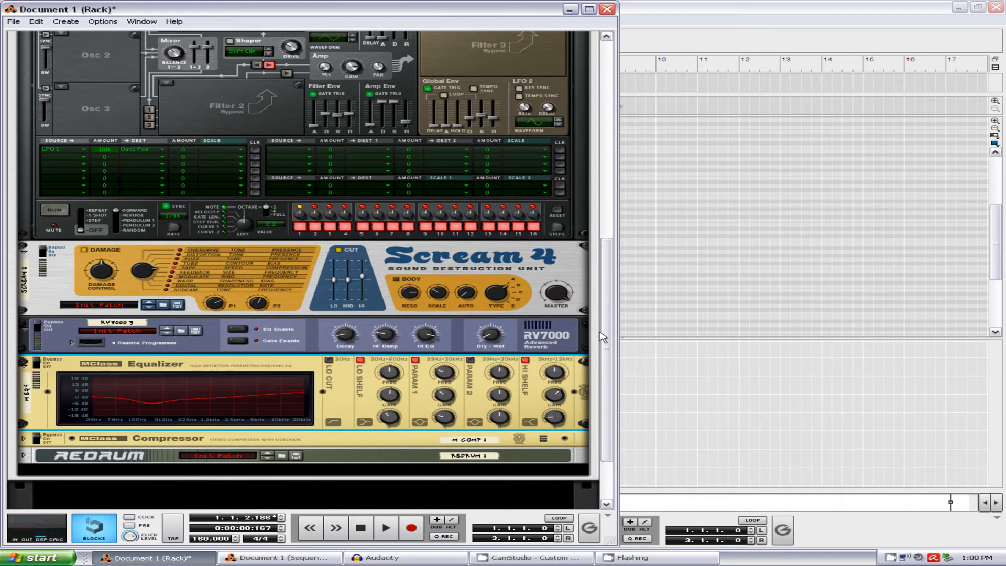
pyautogui.moveTo(598, 302); pyautogui.dragTo(612, 224)
pyautogui.click(610, 229)
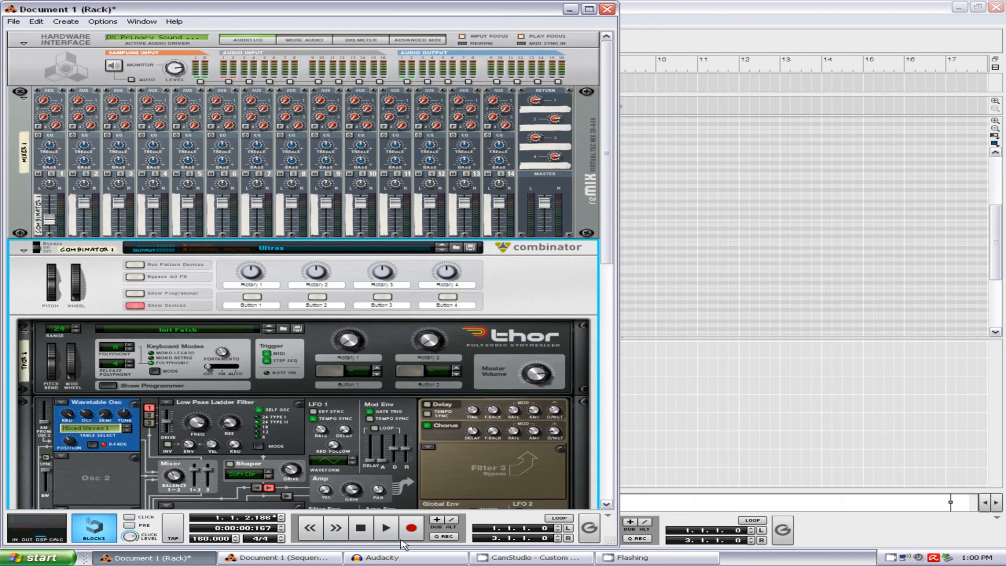
pyautogui.click(365, 529)
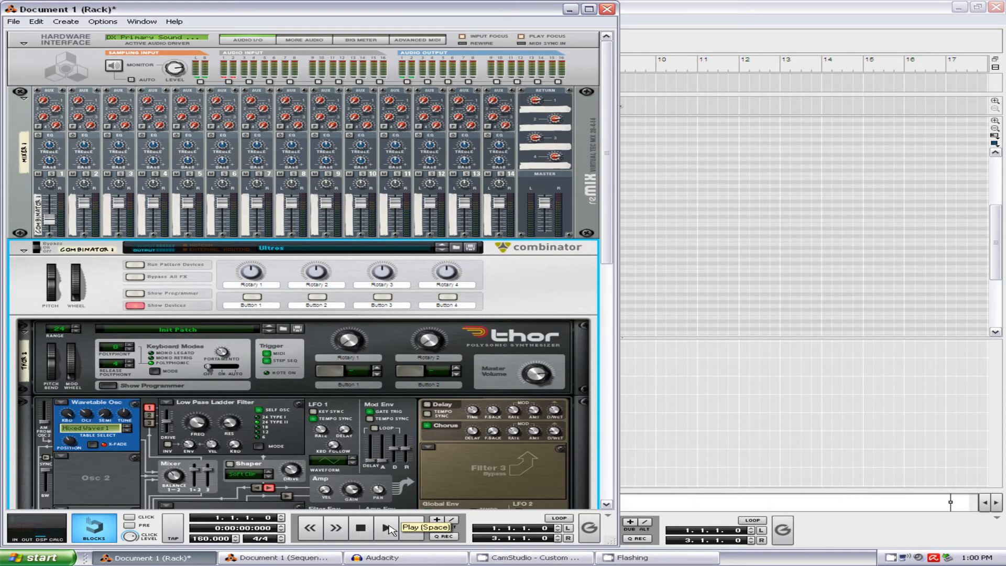
pyautogui.press('space')
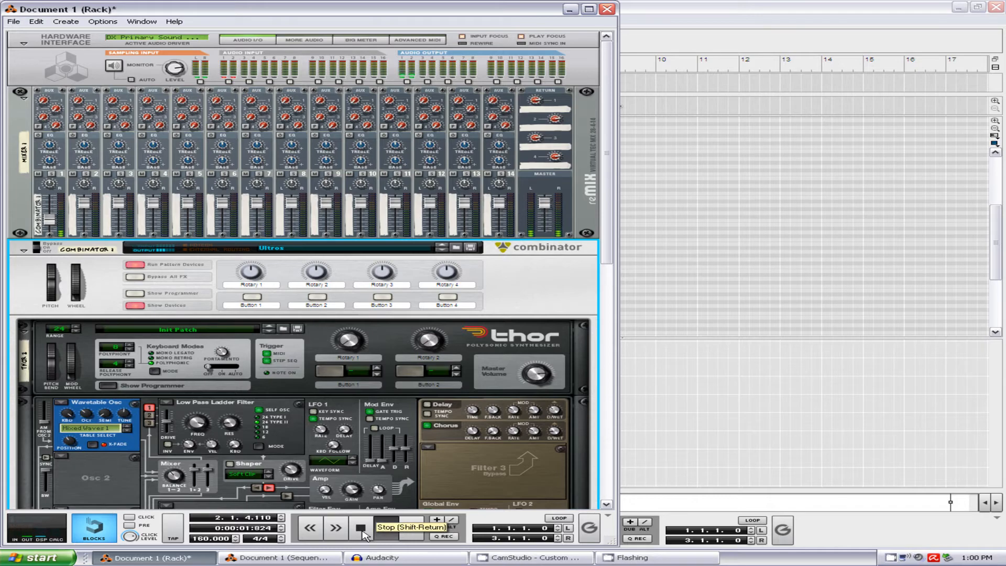
pyautogui.doubleClick(366, 529)
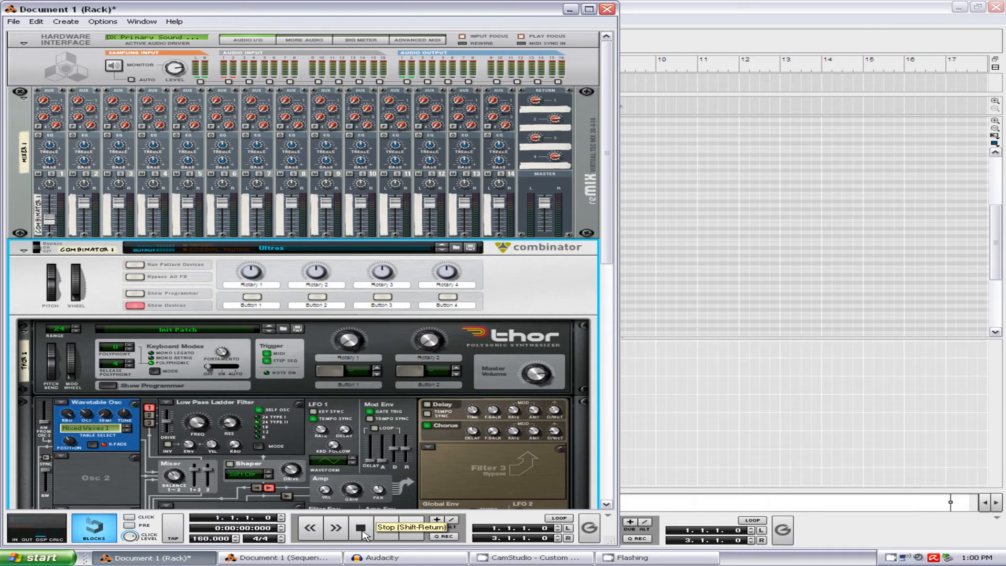
# Switch the Scream 4 unit back on and check its P1, P2 and Cut Mid settings
pyautogui.moveTo(617, 70); pyautogui.dragTo(615, 233)
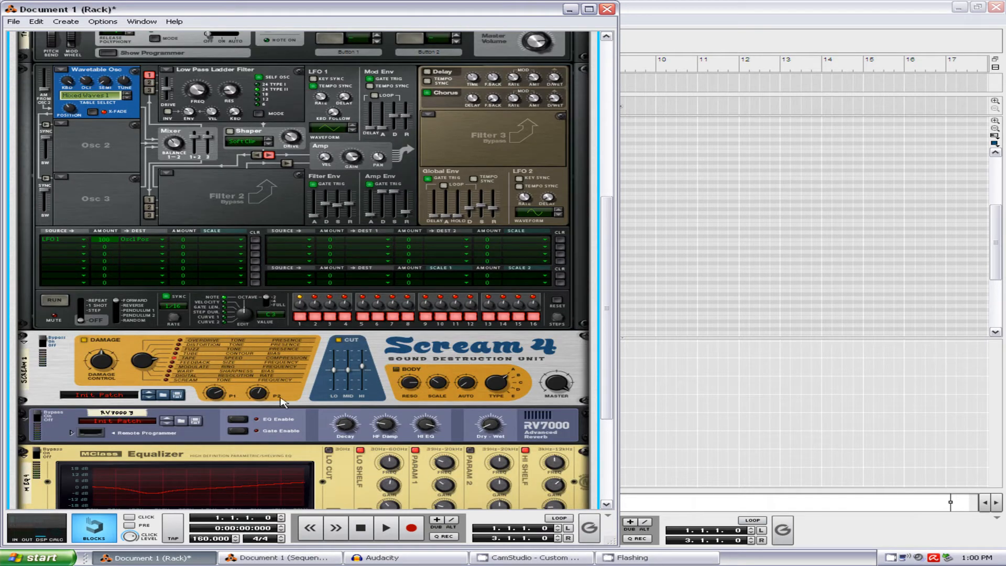
pyautogui.click(44, 339)
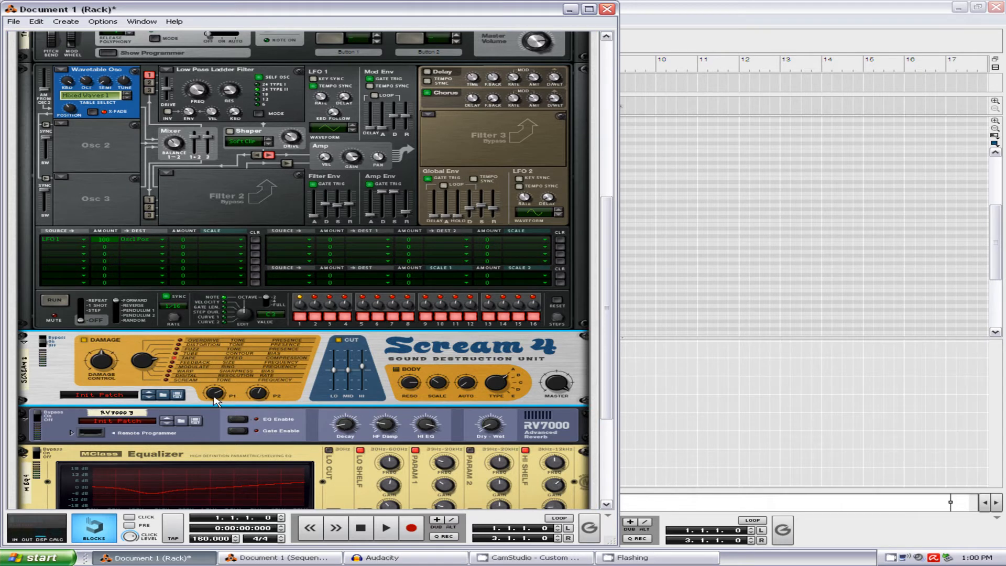
pyautogui.moveTo(215, 400)
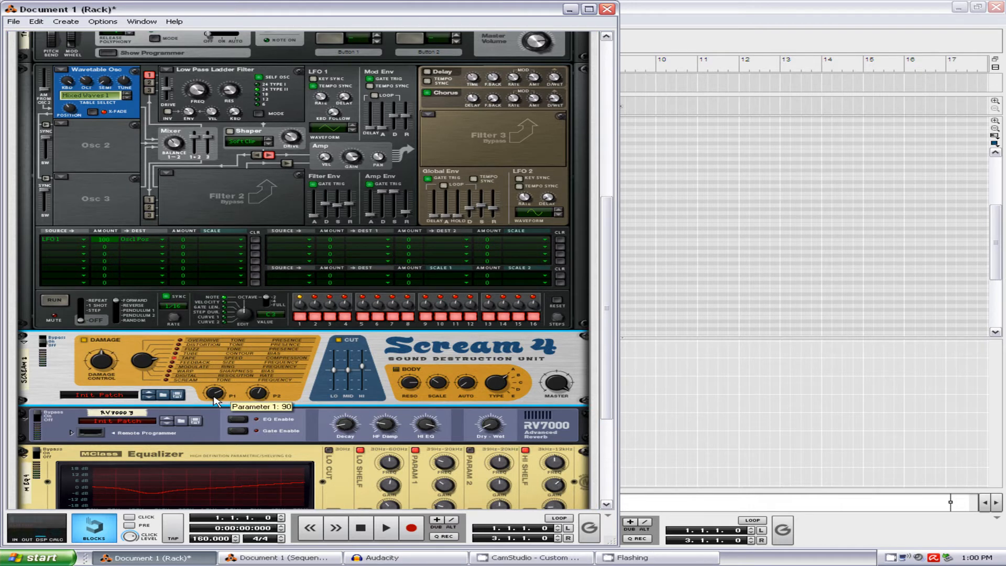
pyautogui.moveTo(260, 402)
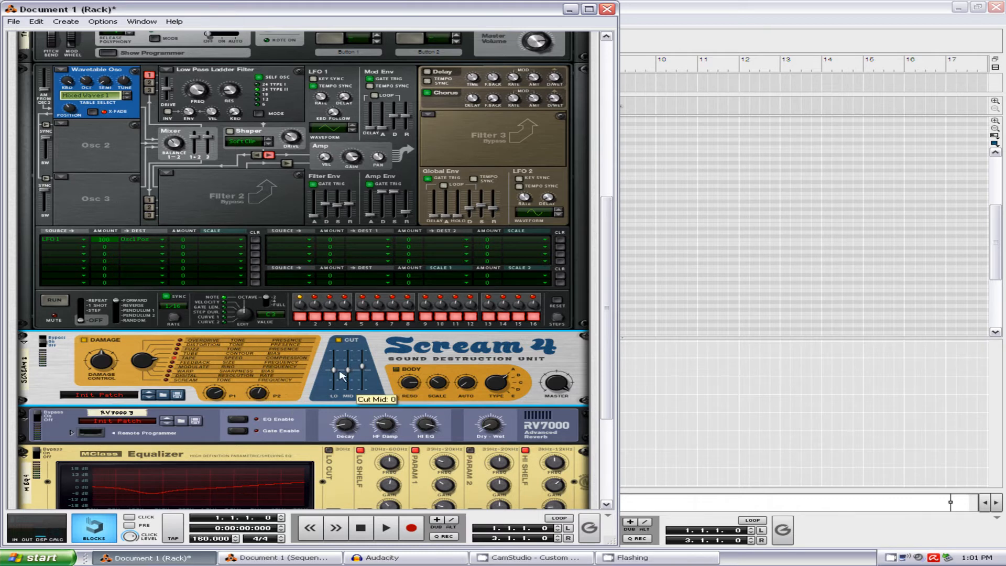
pyautogui.moveTo(350, 373)
# Switch the MClass Equalizer back on and check its high shelf, low shelf and Param 1 gain and frequency settings
pyautogui.click(599, 332)
pyautogui.moveTo(603, 333); pyautogui.dragTo(608, 371)
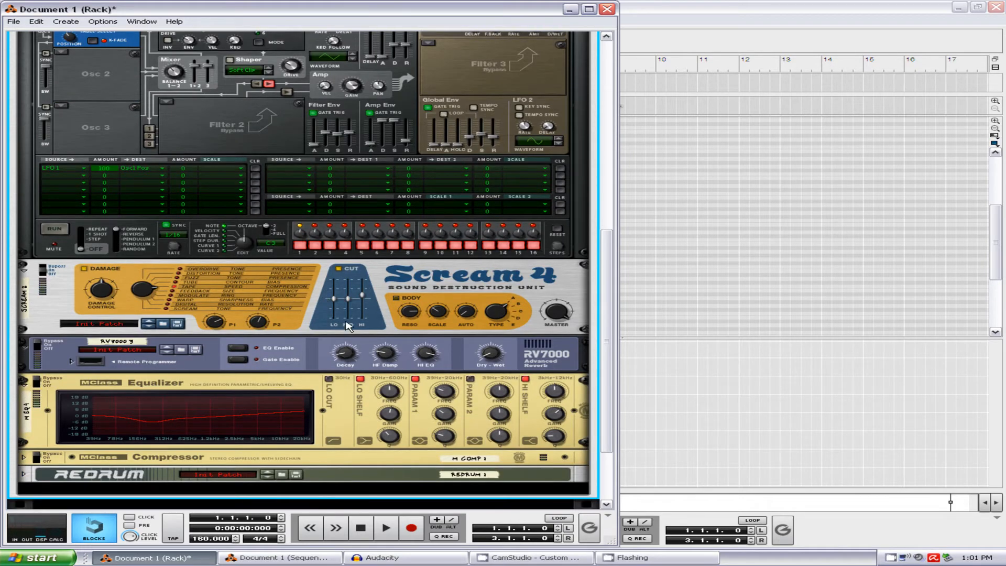
pyautogui.click(38, 381)
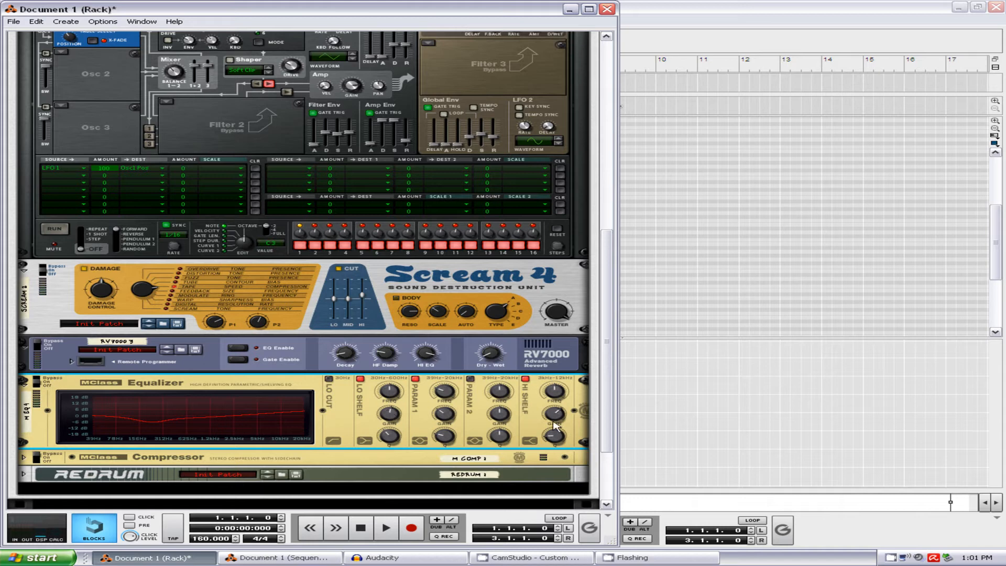
pyautogui.moveTo(553, 418)
pyautogui.moveTo(389, 417)
pyautogui.moveTo(445, 417)
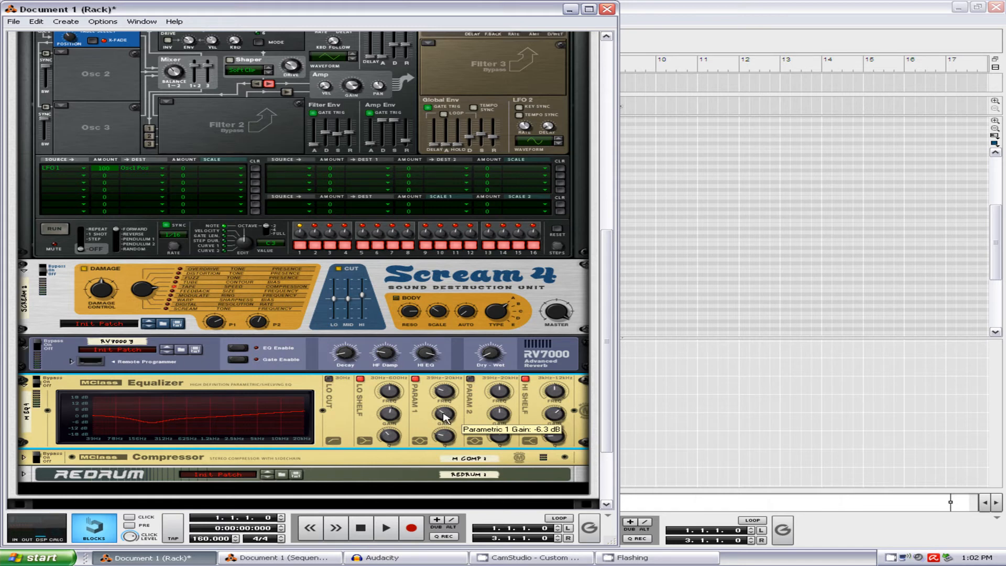
pyautogui.moveTo(444, 396)
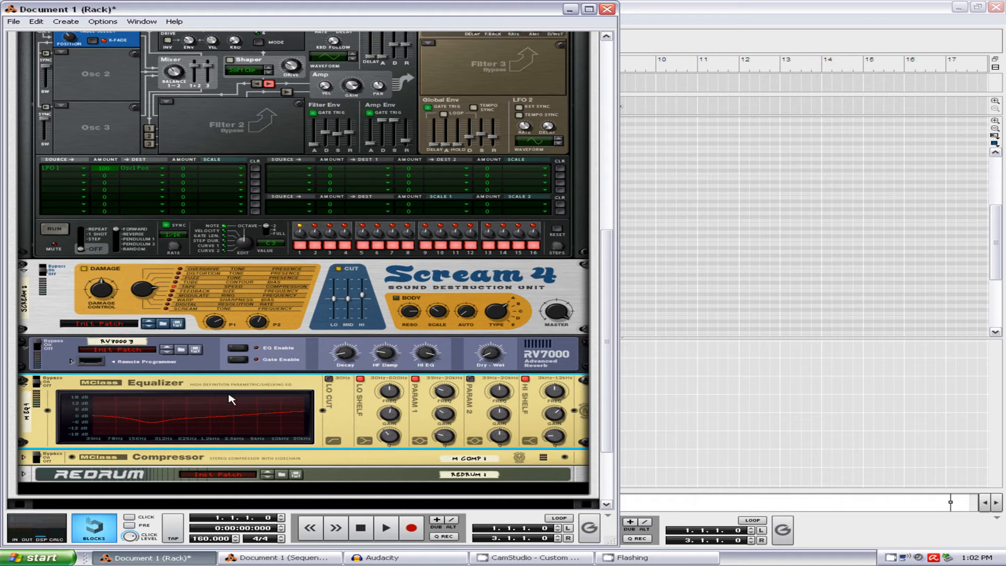
# Switch the RV7000 reverb back on and check its dry/wet amount
pyautogui.click(39, 349)
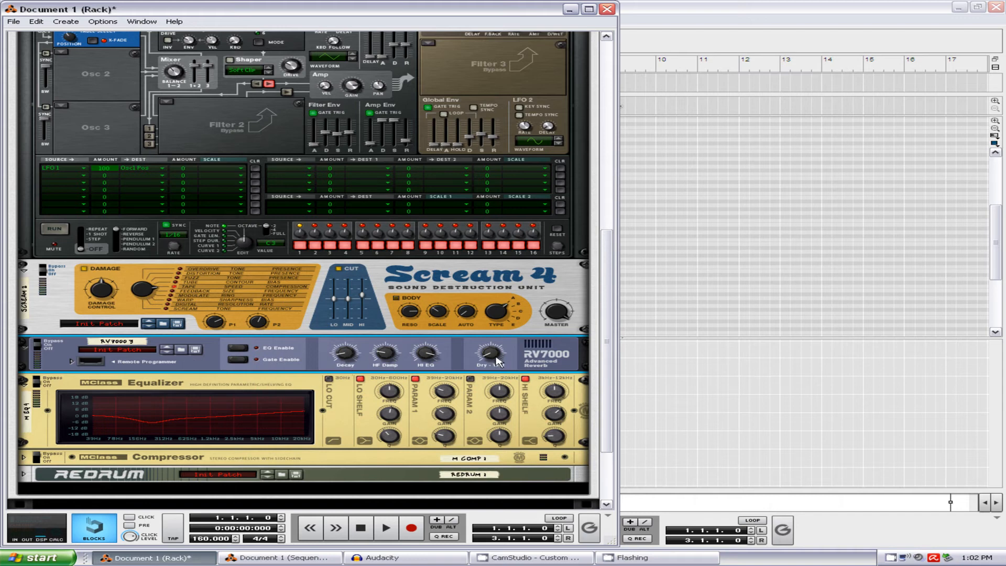
pyautogui.moveTo(500, 358)
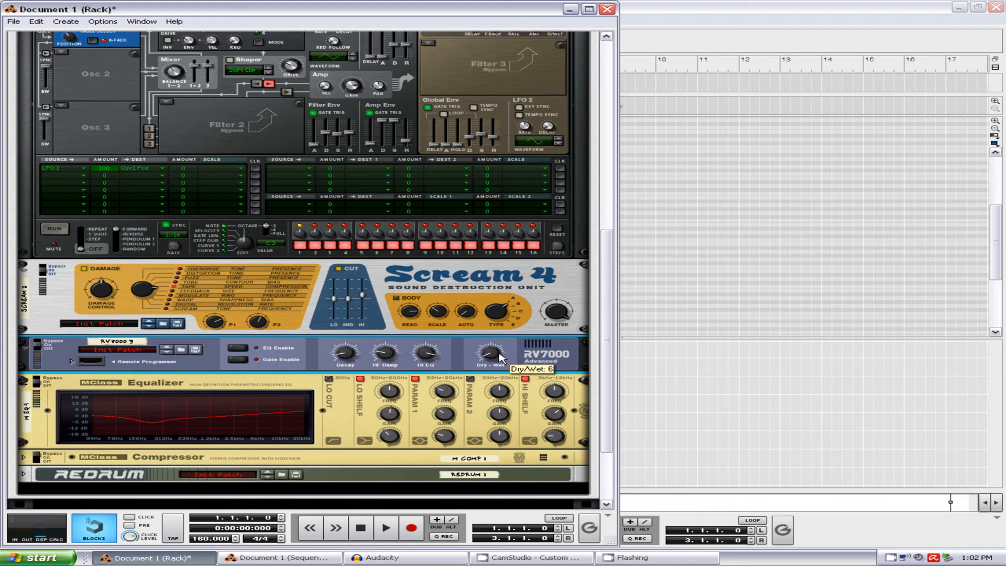
# Lower Thor's LFO 1 to Osc1 Pos modulation amount to about 55 and start playback with looping turned on
pyautogui.moveTo(606, 315); pyautogui.dragTo(616, 233)
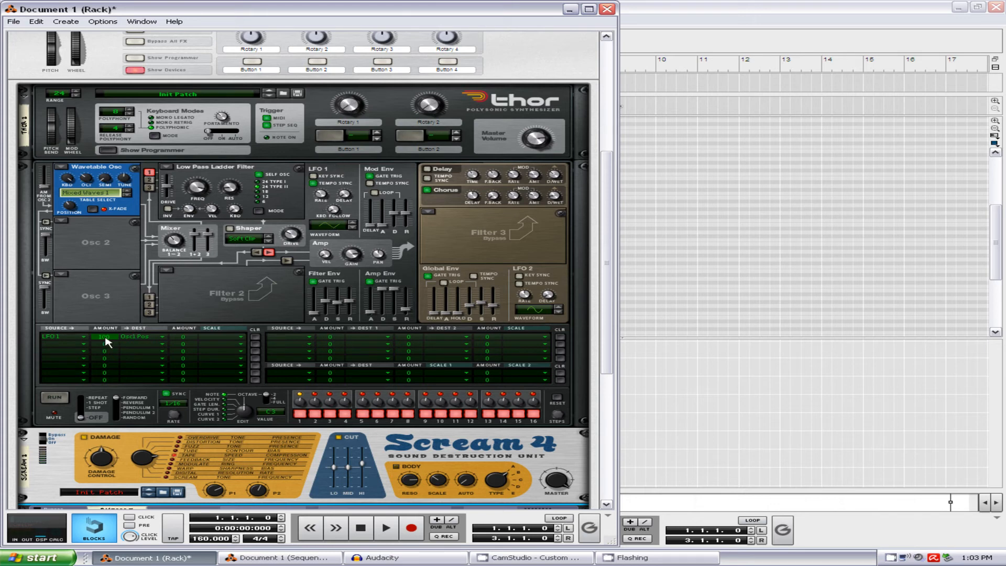
pyautogui.moveTo(107, 341); pyautogui.dragTo(111, 357)
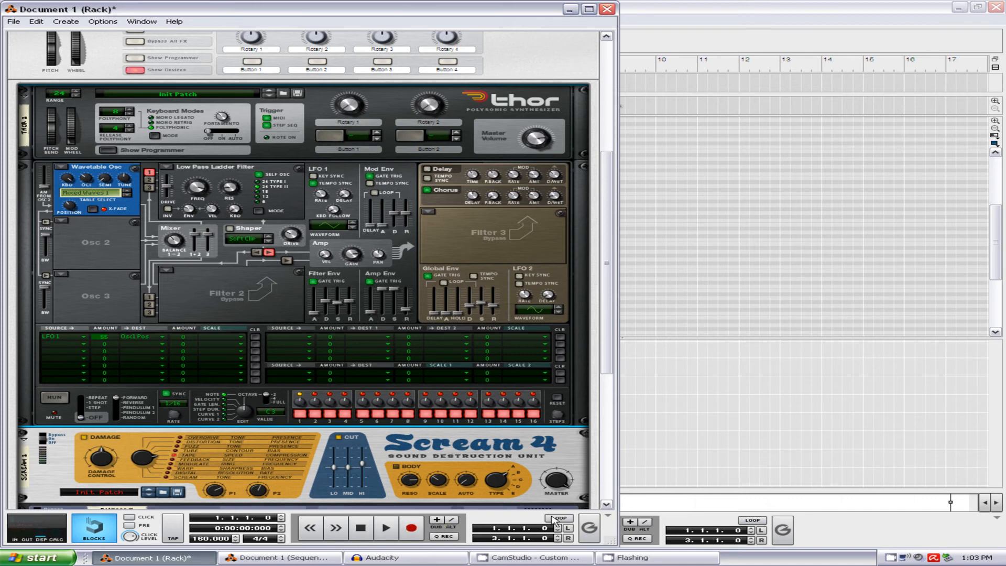
pyautogui.press('l')
pyautogui.click(387, 528)
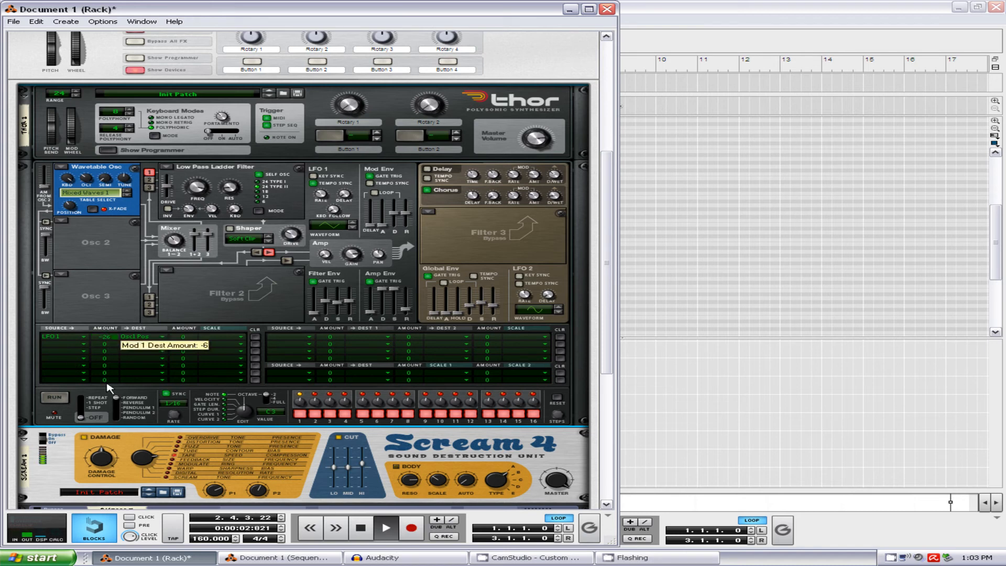
# Lower Thor's LFO 1 to Osc1 Pos modulation amount to a strongly negative value while the loop plays, and stop playback
pyautogui.moveTo(109, 340); pyautogui.dragTo(109, 398)
pyautogui.moveTo(105, 339); pyautogui.dragTo(107, 355)
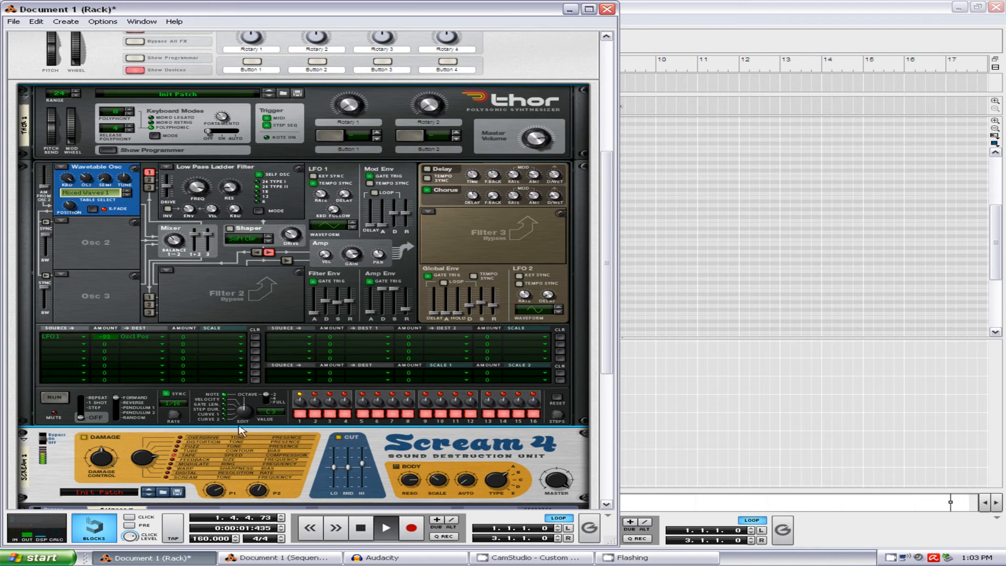
pyautogui.click(360, 531)
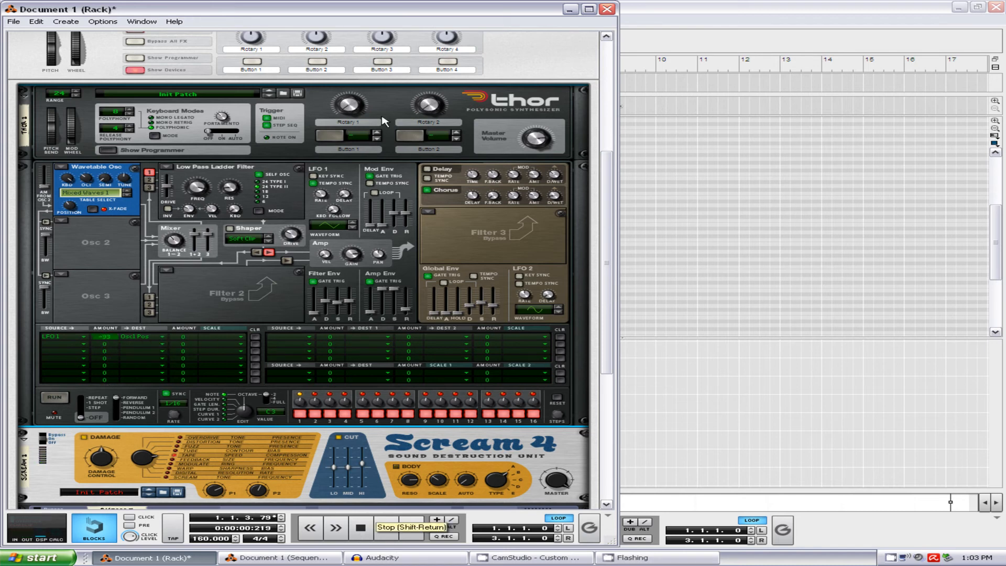
# Change Thor's LFO 1 waveform to the rising ramp and play the loop from its start
pyautogui.click(353, 226)
pyautogui.click(352, 224)
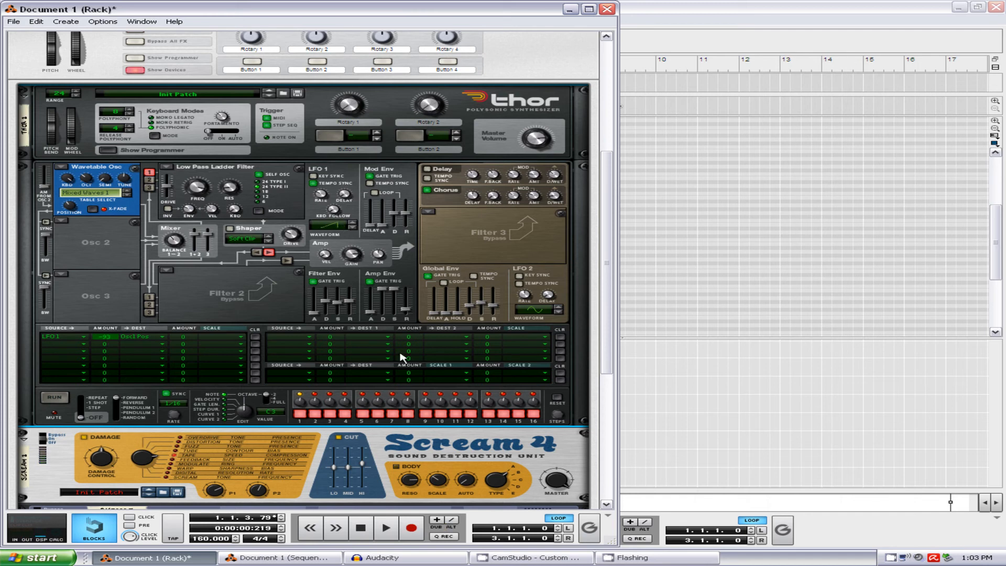
pyautogui.click(351, 530)
pyautogui.click(382, 534)
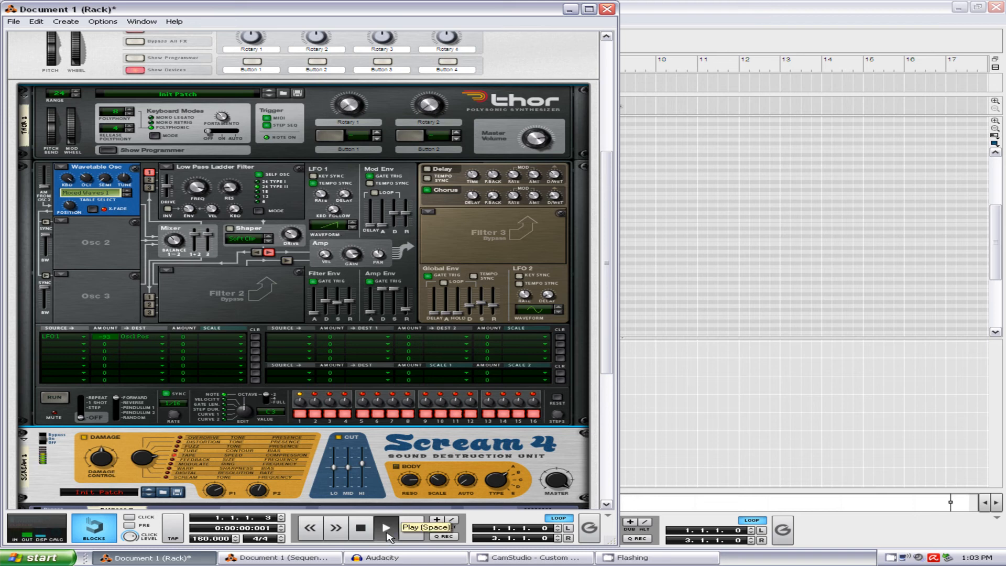
# Raise the LFO 1 to Osc1 Pos modulation amount to about -28 during playback and stop the loop
pyautogui.moveTo(107, 338); pyautogui.dragTo(86, 217)
pyautogui.click(369, 527)
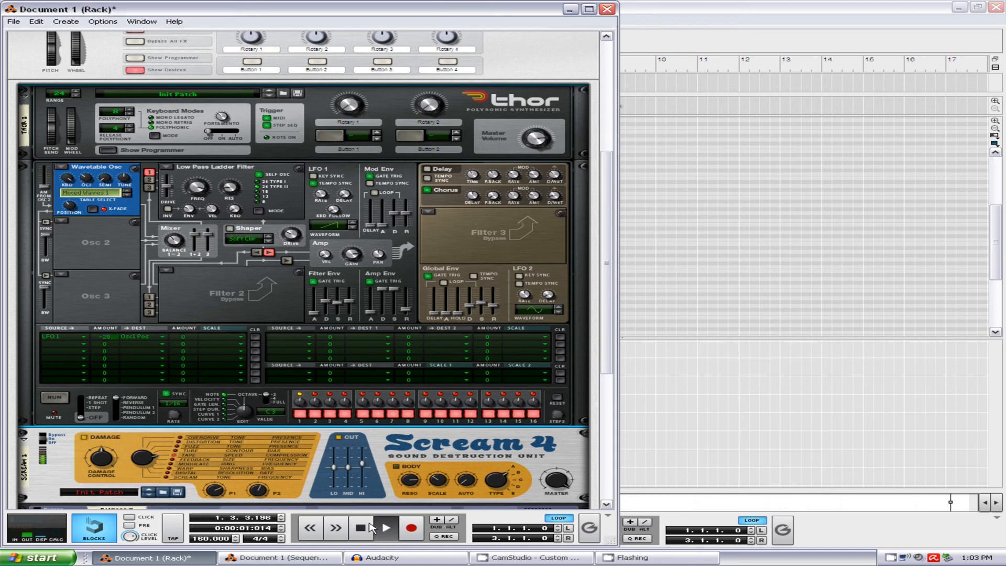
# Adjust the wavetable oscillator's position to about 90 while auditioning the loop from its start, and stop playback
pyautogui.moveTo(73, 208); pyautogui.dragTo(76, 190)
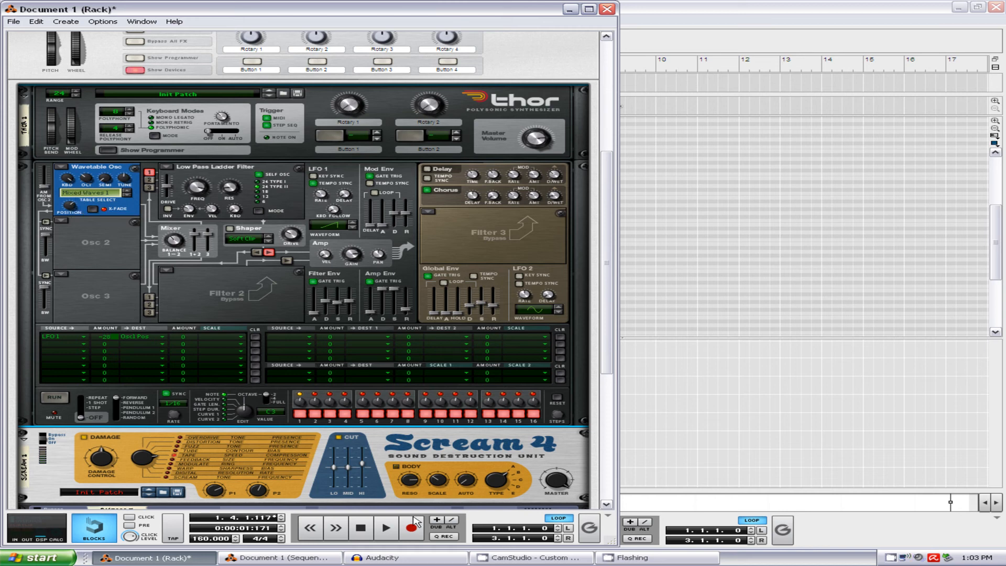
pyautogui.click(377, 525)
pyautogui.click(362, 528)
pyautogui.click(363, 528)
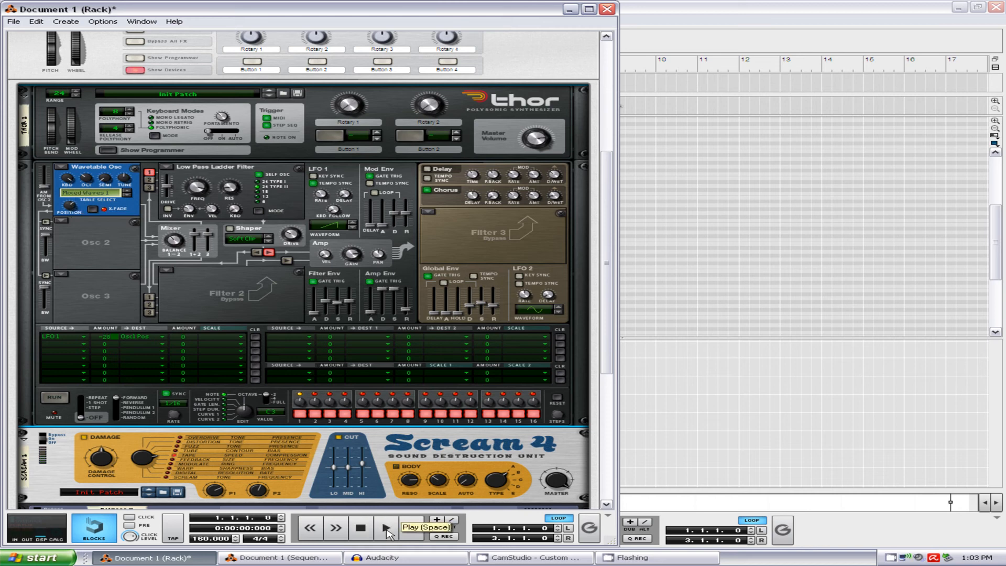
pyautogui.click(387, 530)
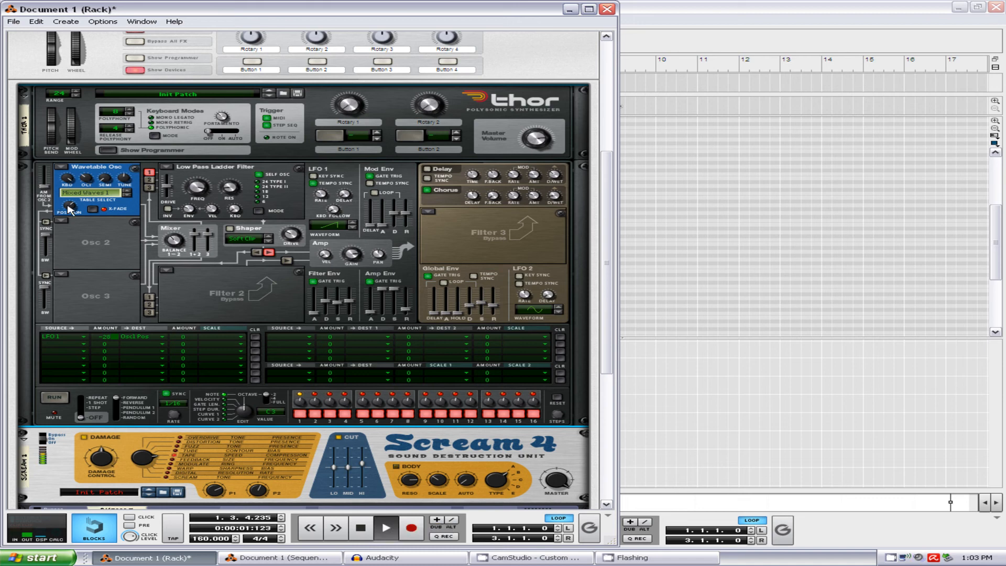
pyautogui.moveTo(68, 203)
pyautogui.moveTo(70, 214); pyautogui.dragTo(84, 262)
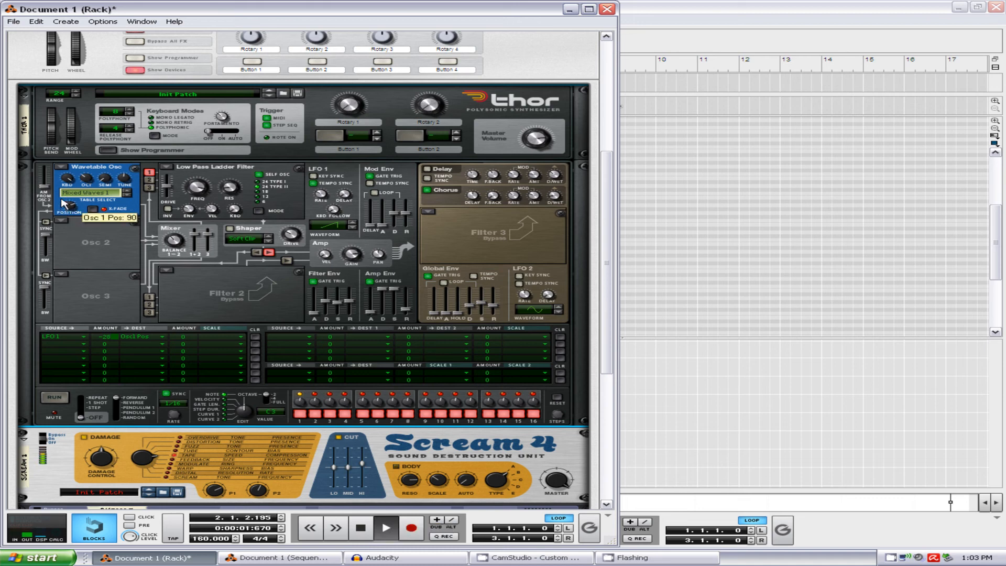
pyautogui.click(369, 527)
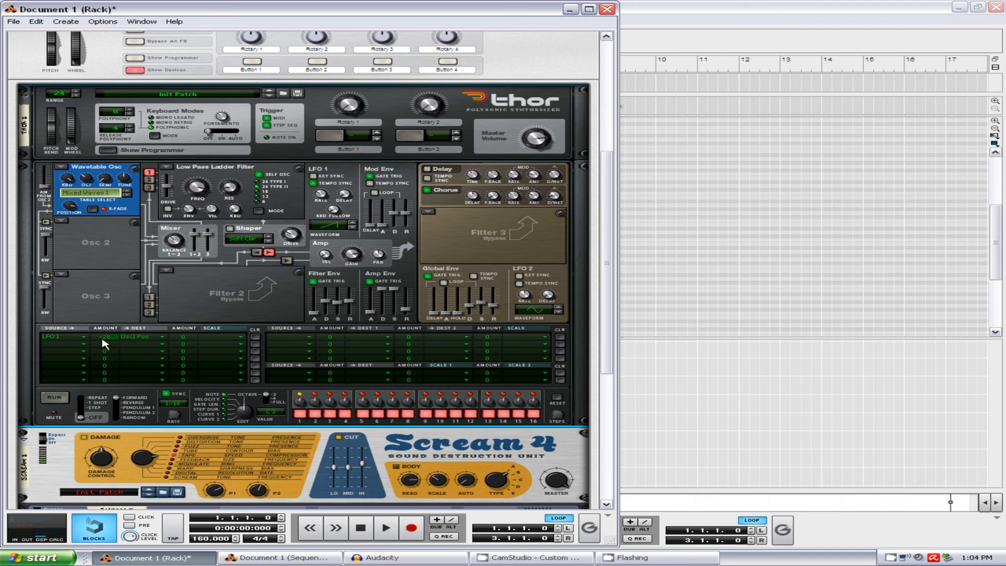
pyautogui.moveTo(71, 207)
pyautogui.moveTo(607, 240)
pyautogui.mouseDown()
pyautogui.moveTo(614, 216)
pyautogui.moveTo(616, 231)
pyautogui.mouseUp()
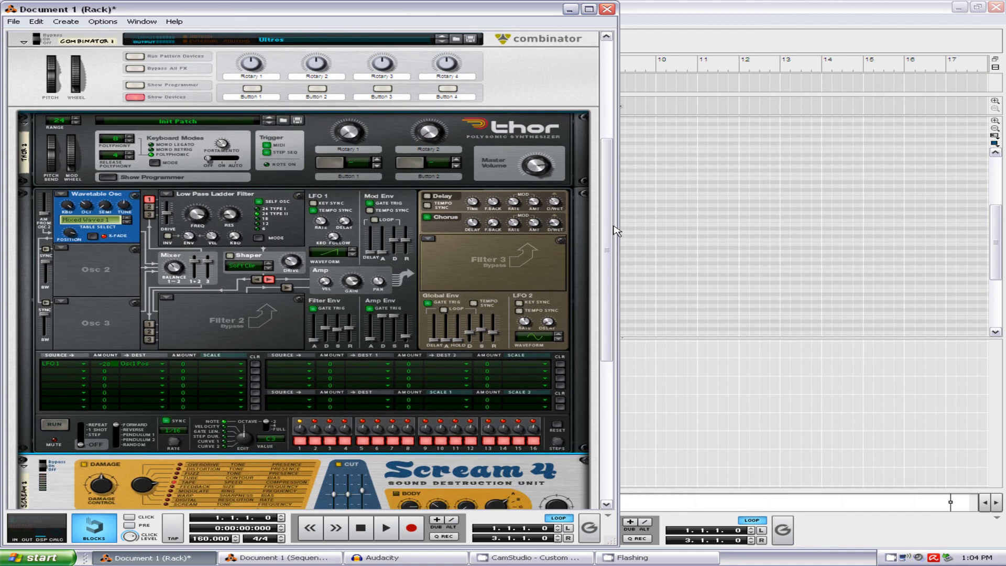